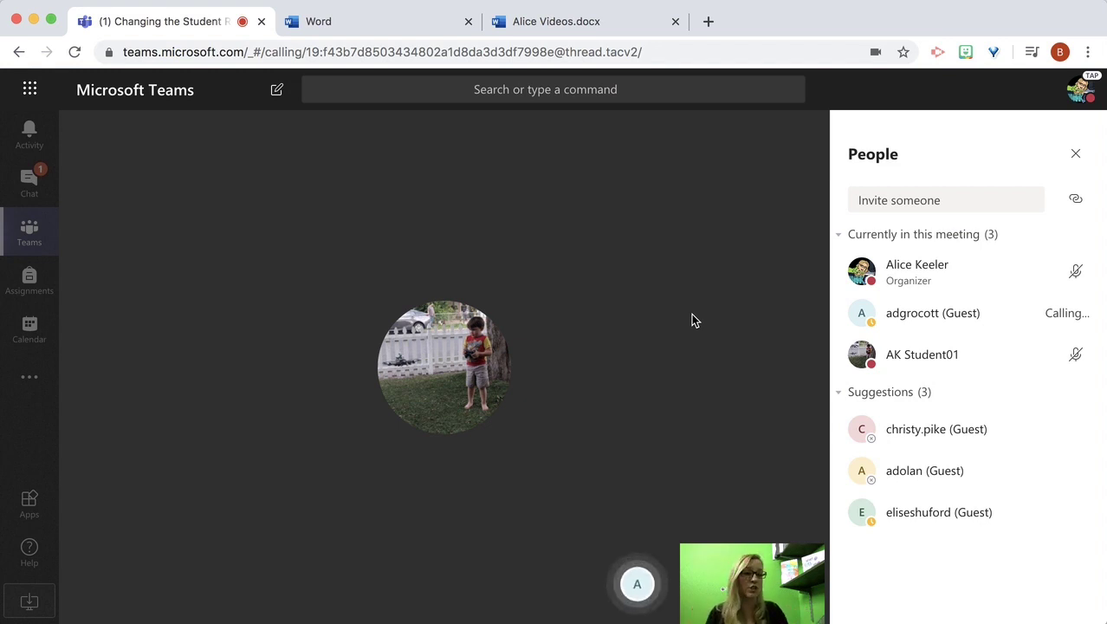
Check the student's participant options, then hang up to leave the meeting.
mouse_move(561, 444)
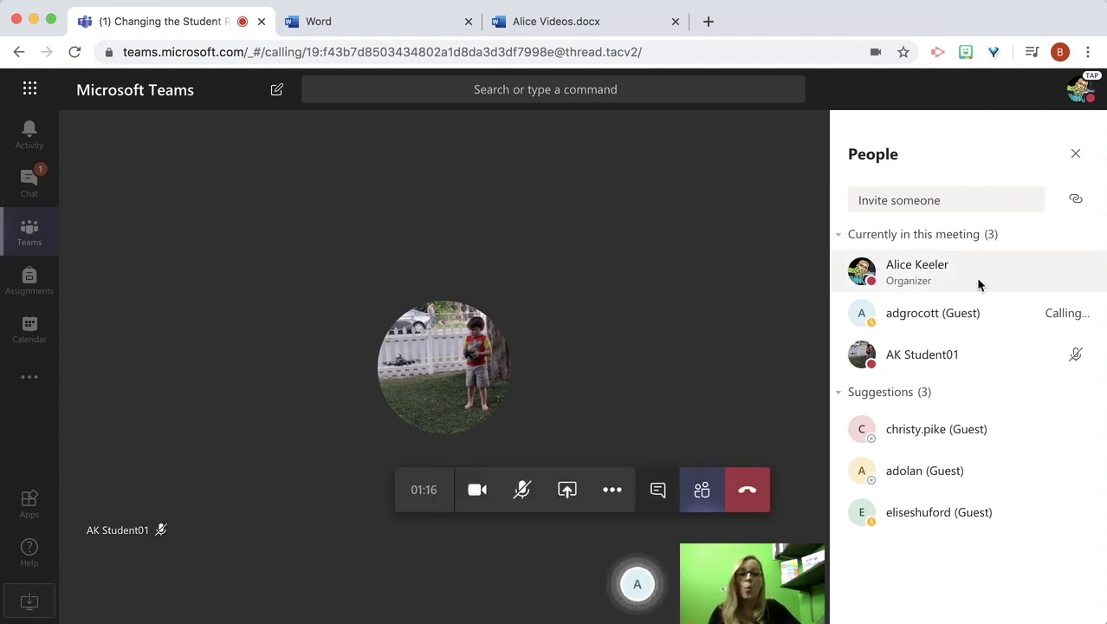
mouse_move(1023, 354)
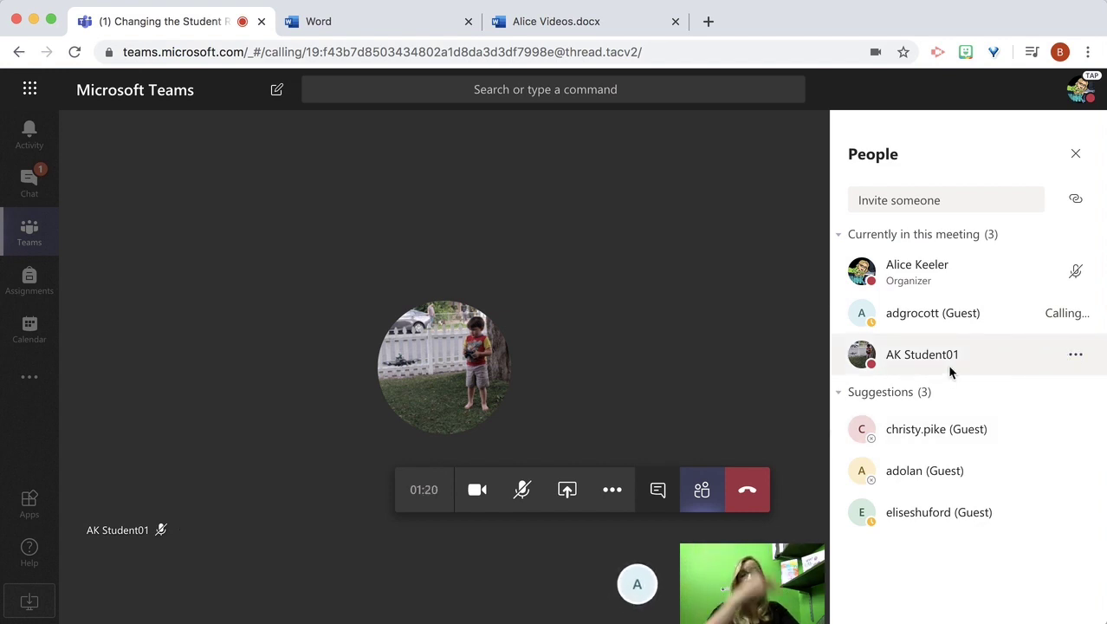
click(1076, 357)
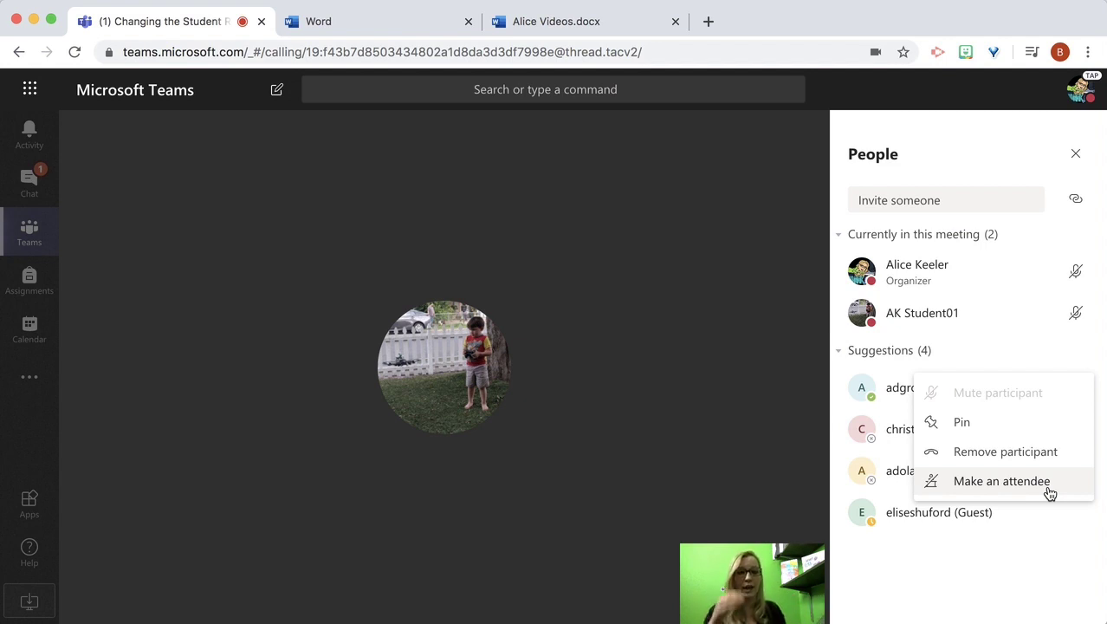
click(151, 532)
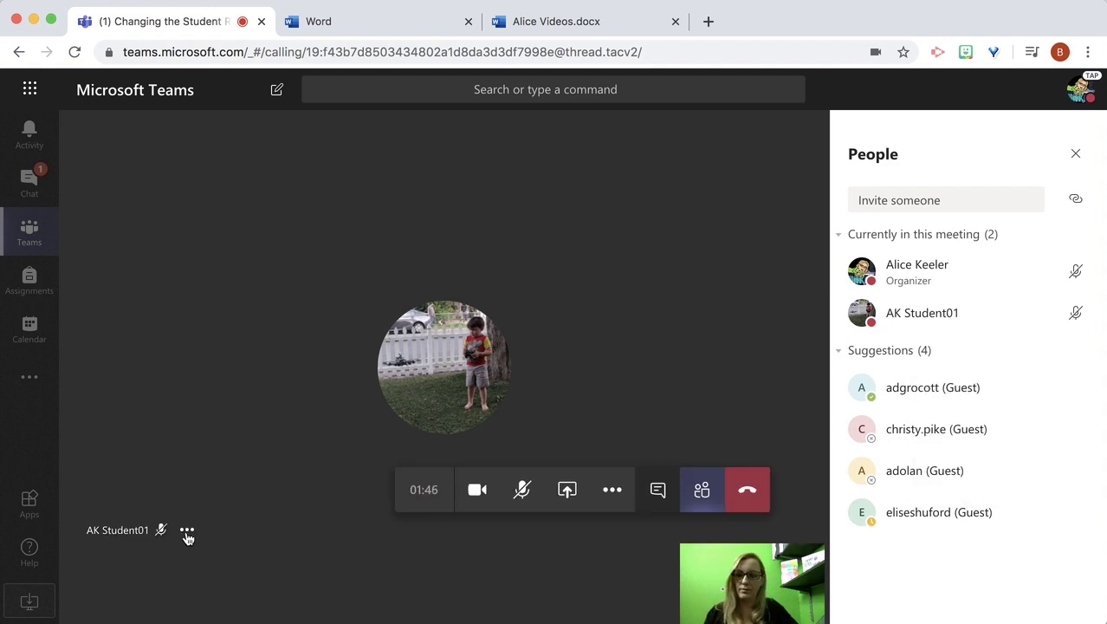
click(187, 532)
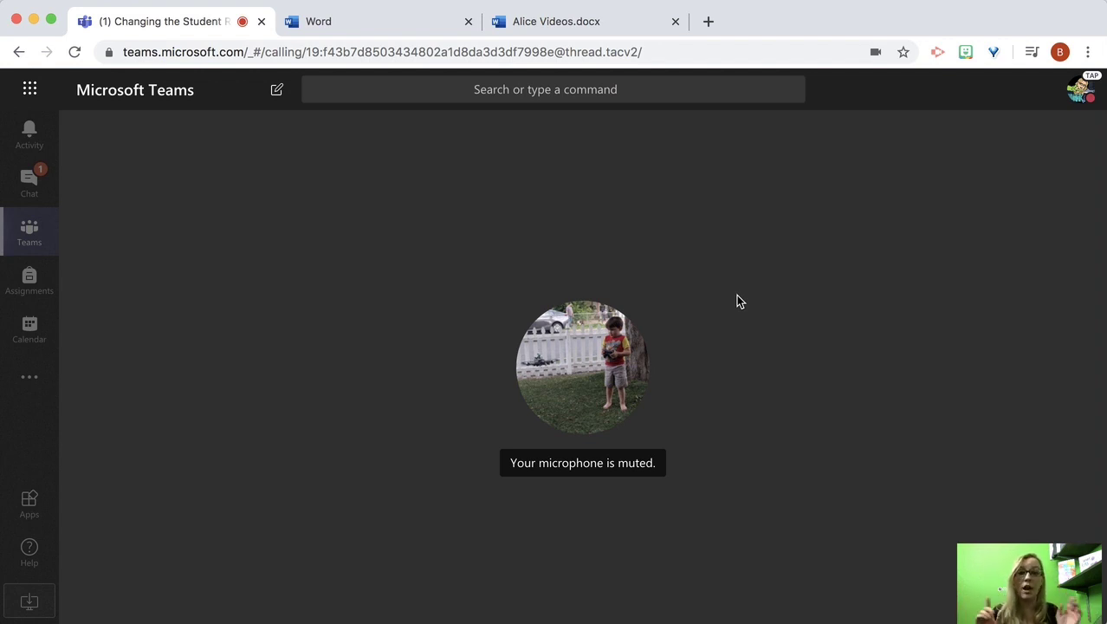
click(741, 481)
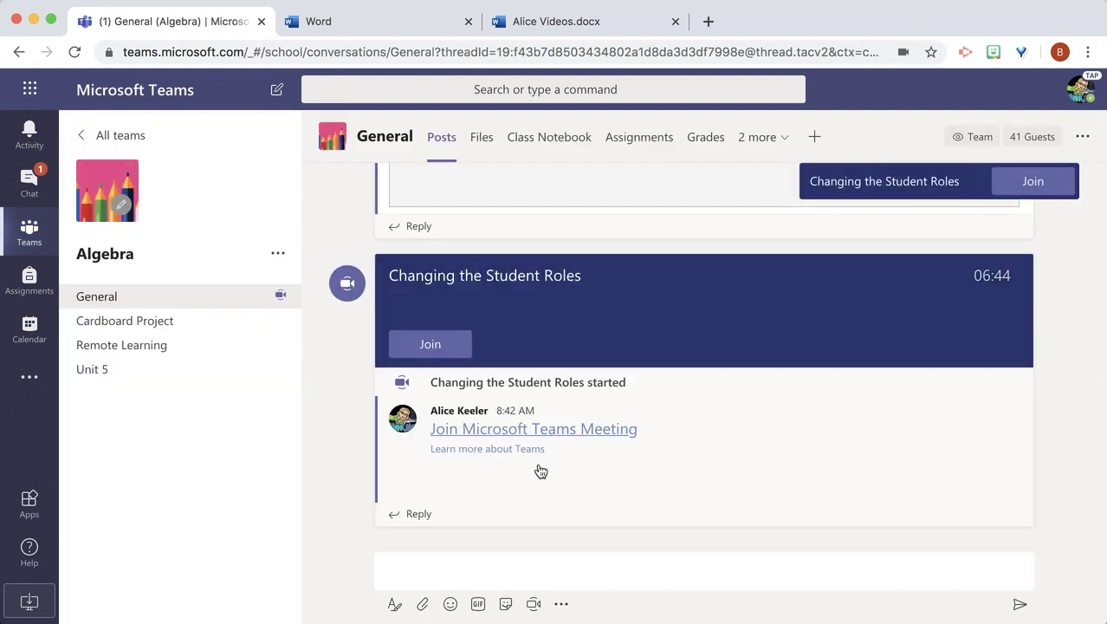
Start a channel meeting with the camera on and subject 'Schedule your meeting', then switch to scheduling it.
click(534, 606)
click(536, 603)
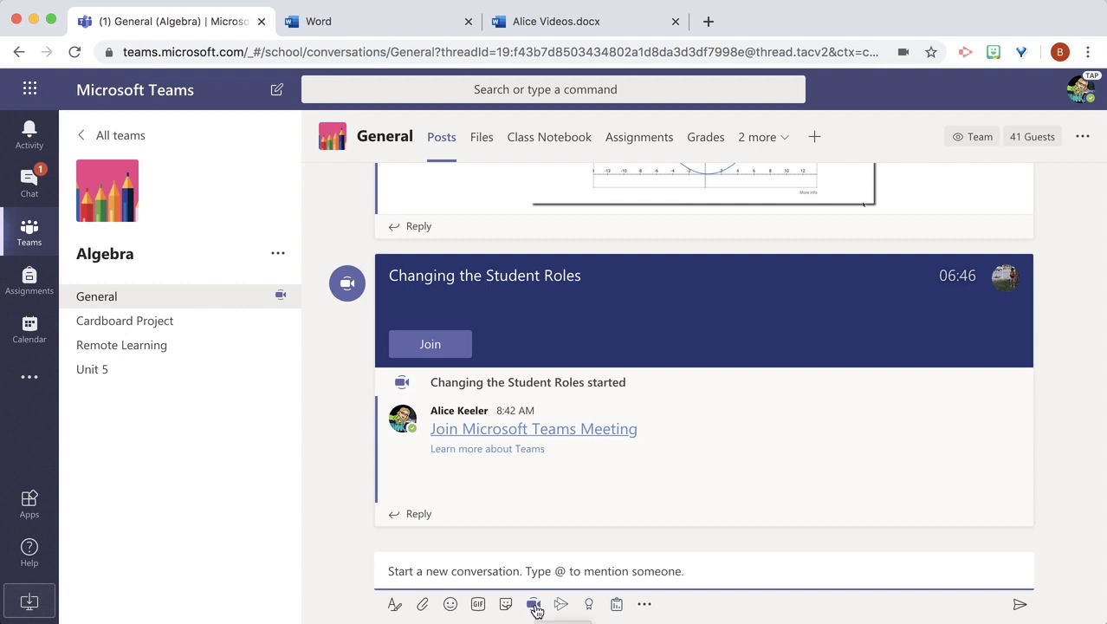
click(671, 593)
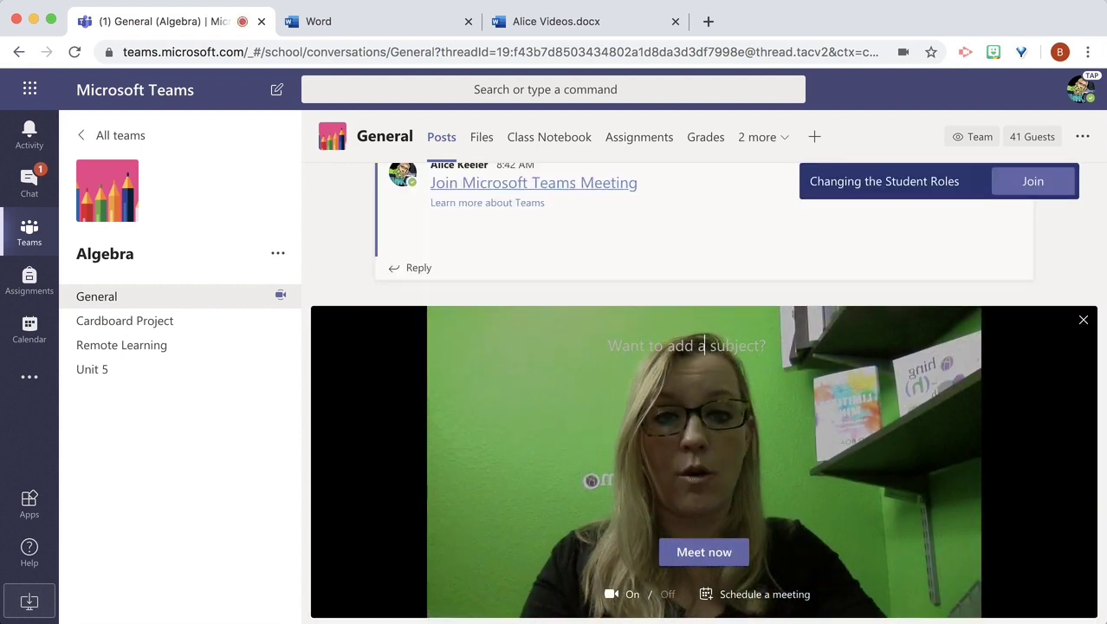
text(Schedule your mee)
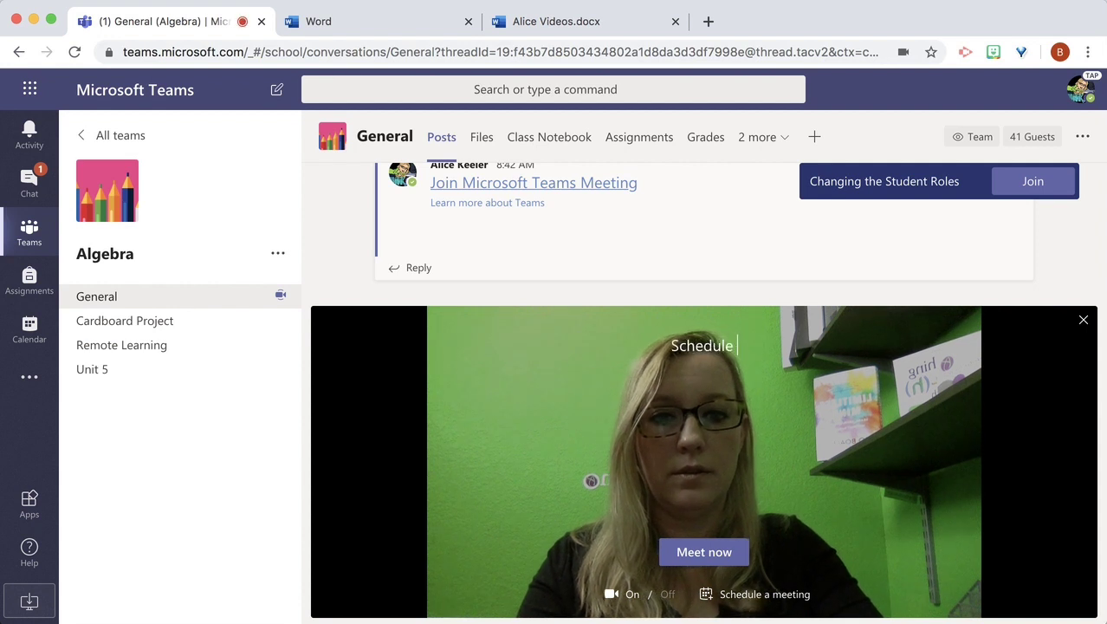
text(ting)
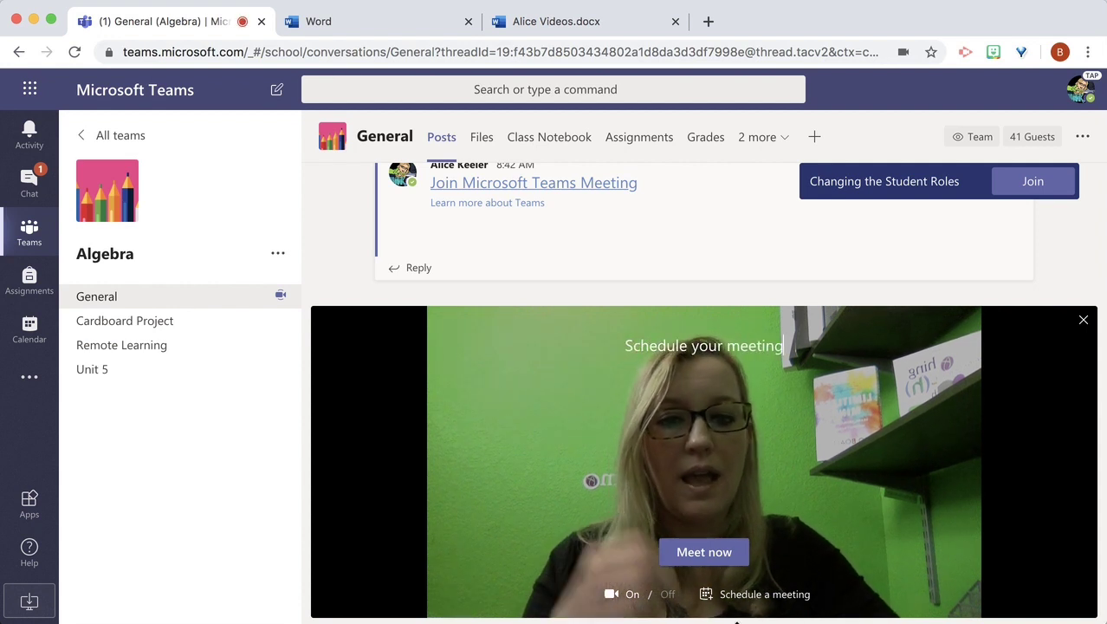
click(788, 600)
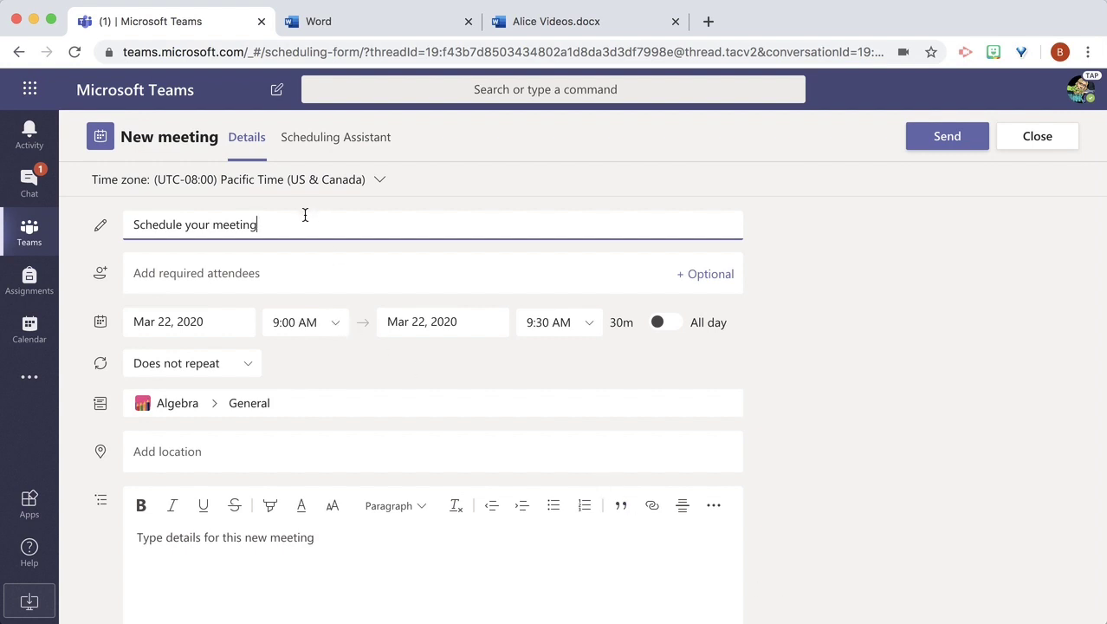
Set the start to 9:50 AM (ending 10:20 AM) and send the meeting to General.
click(303, 327)
click(296, 326)
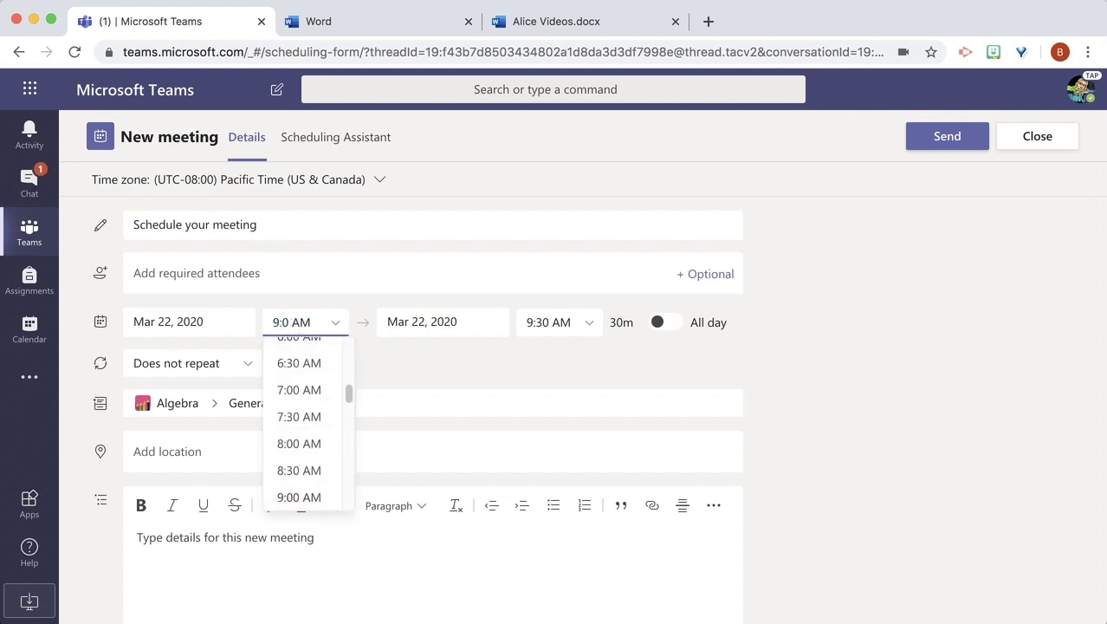
text(5)
click(512, 376)
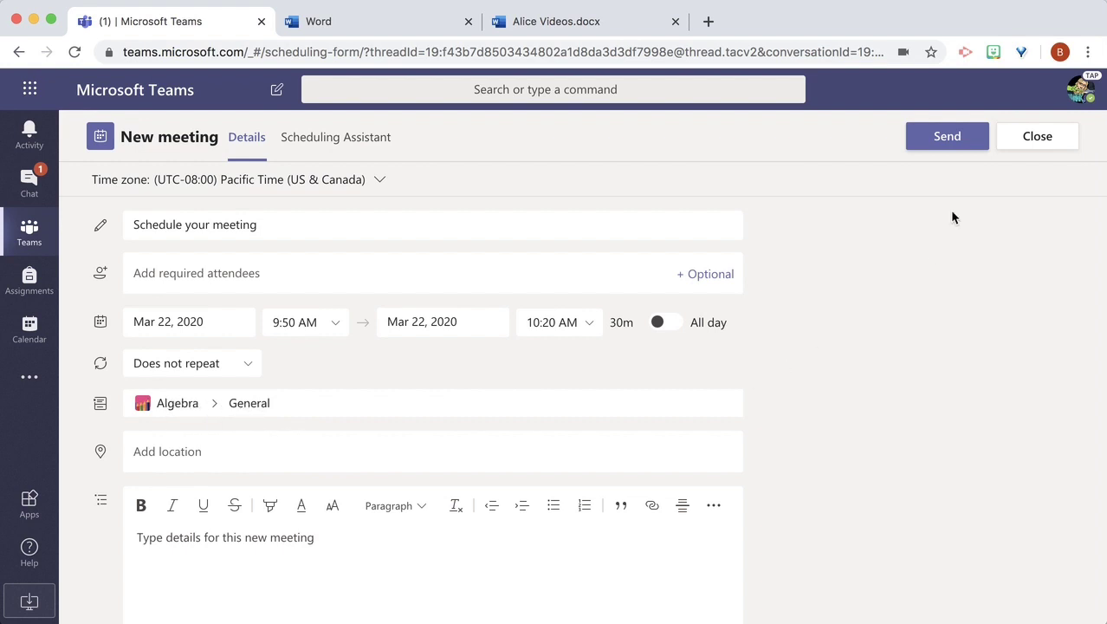
click(948, 139)
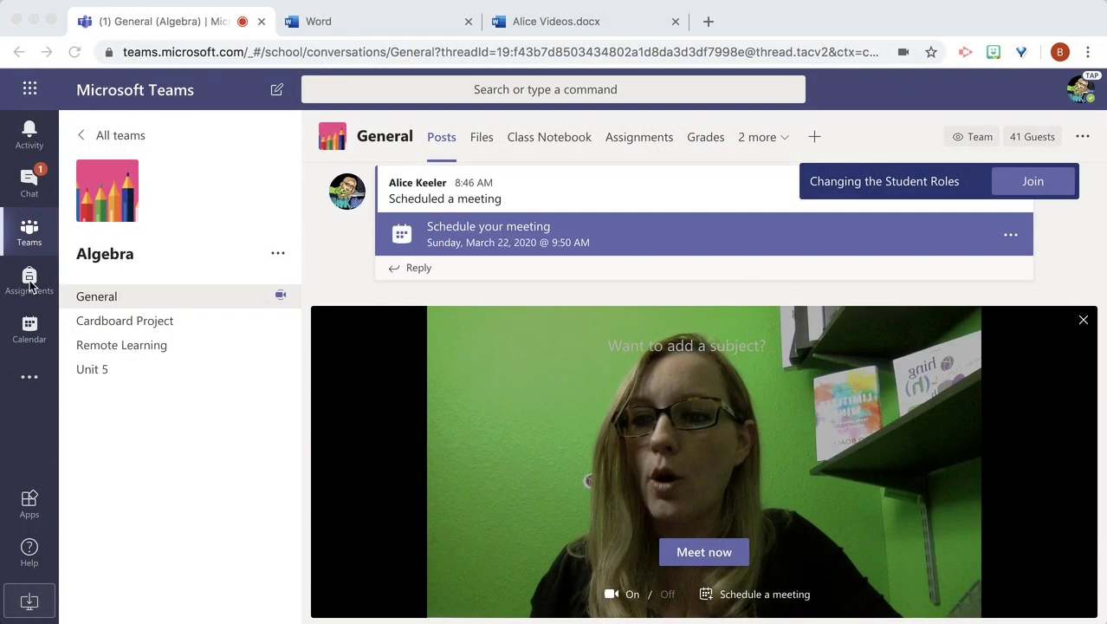
Open the 'Schedule your meeting' event from the Calendar.
click(31, 344)
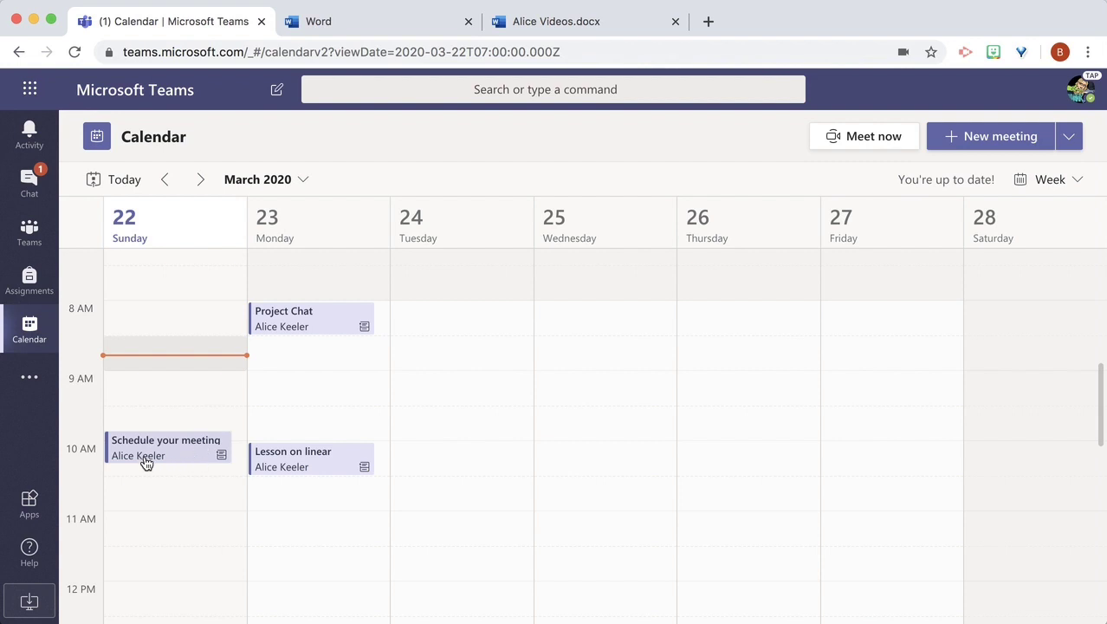
click(190, 450)
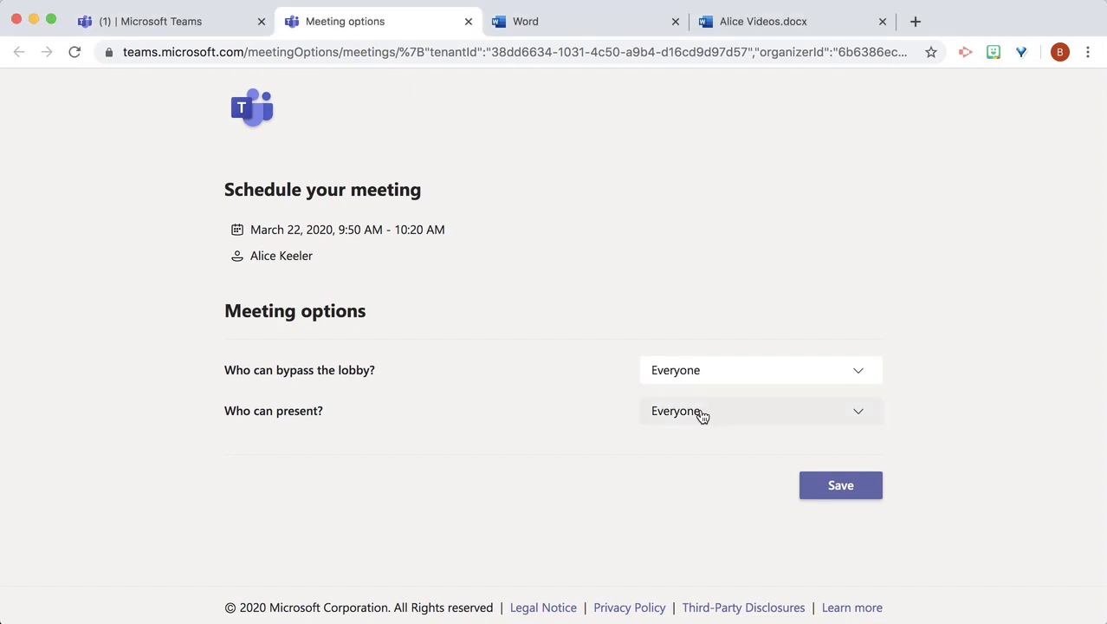
Set 'Who can present?' to Only me and close the options page.
click(704, 417)
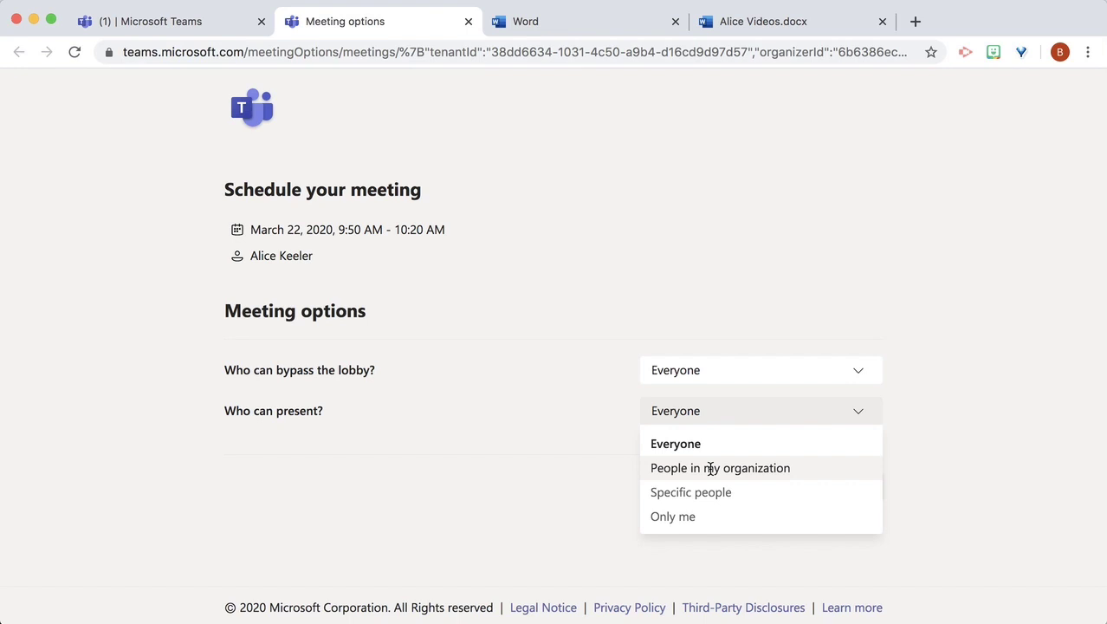
click(703, 520)
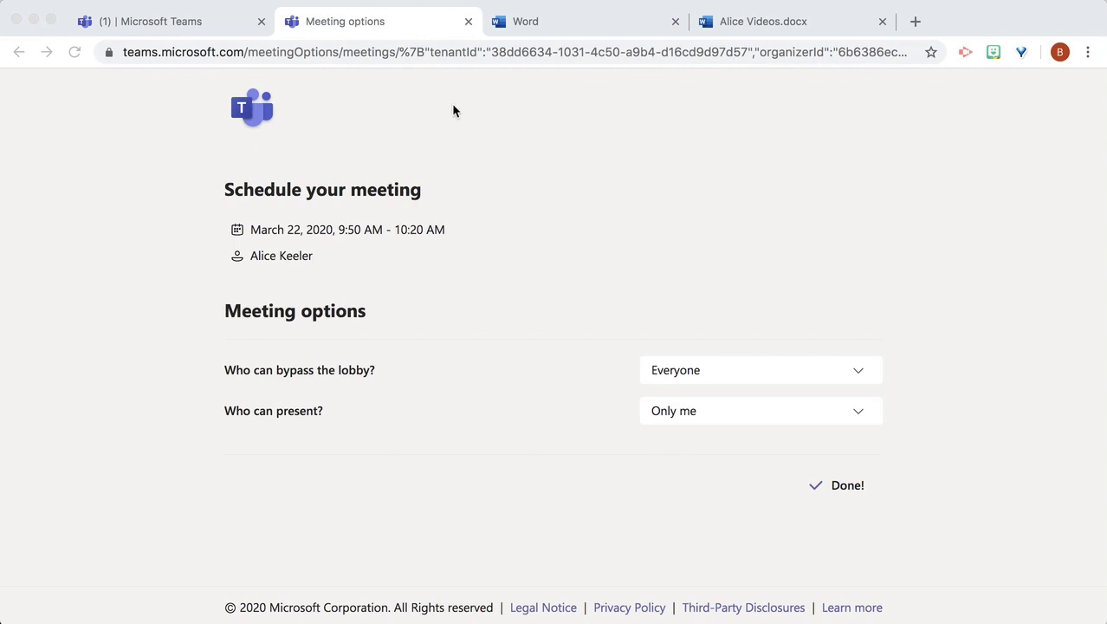
click(468, 20)
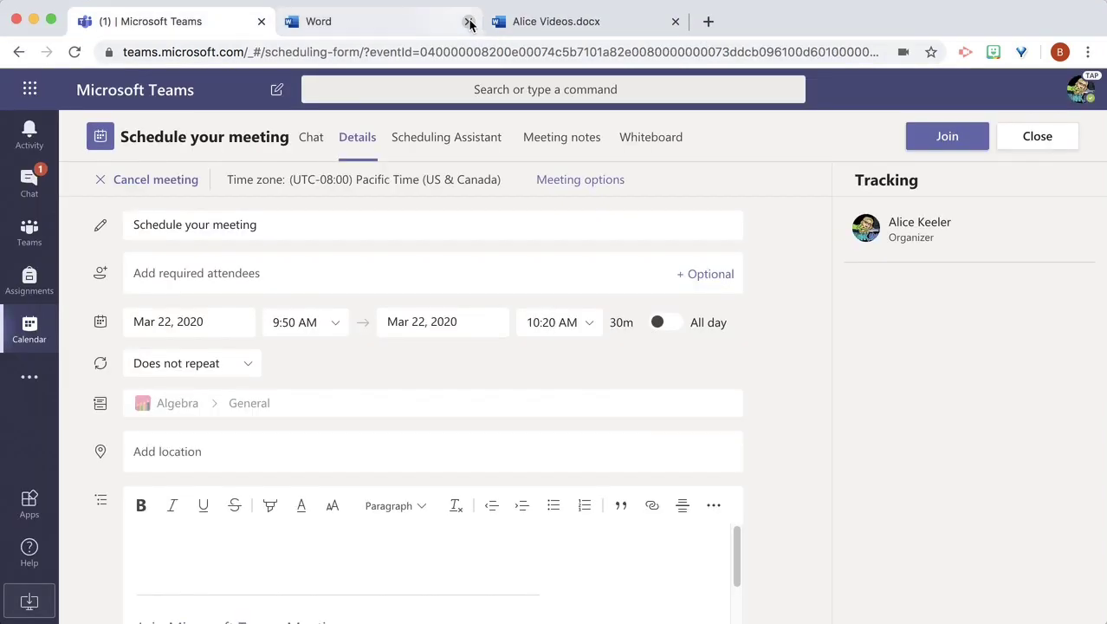
Reopen the event from the Calendar, join the call now, and show the participants list.
click(1031, 144)
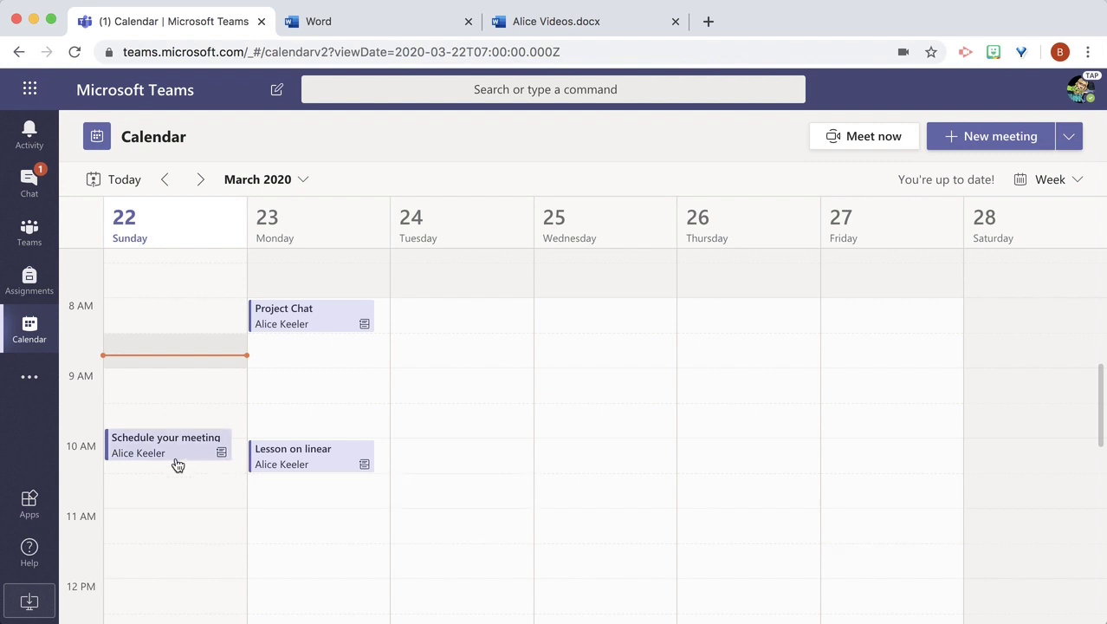
click(174, 460)
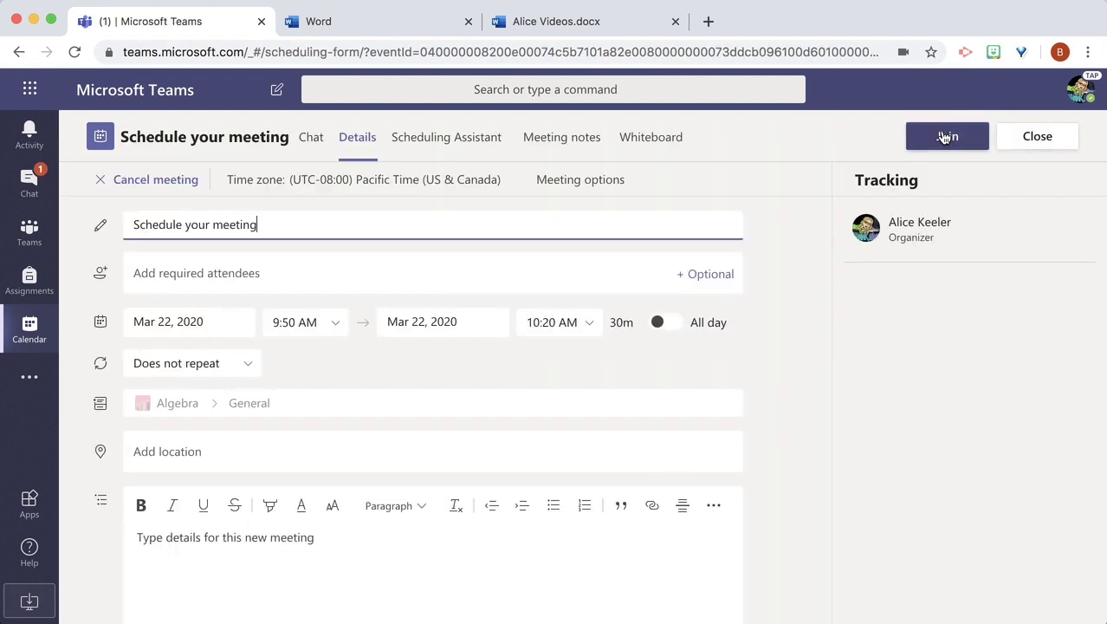
click(944, 137)
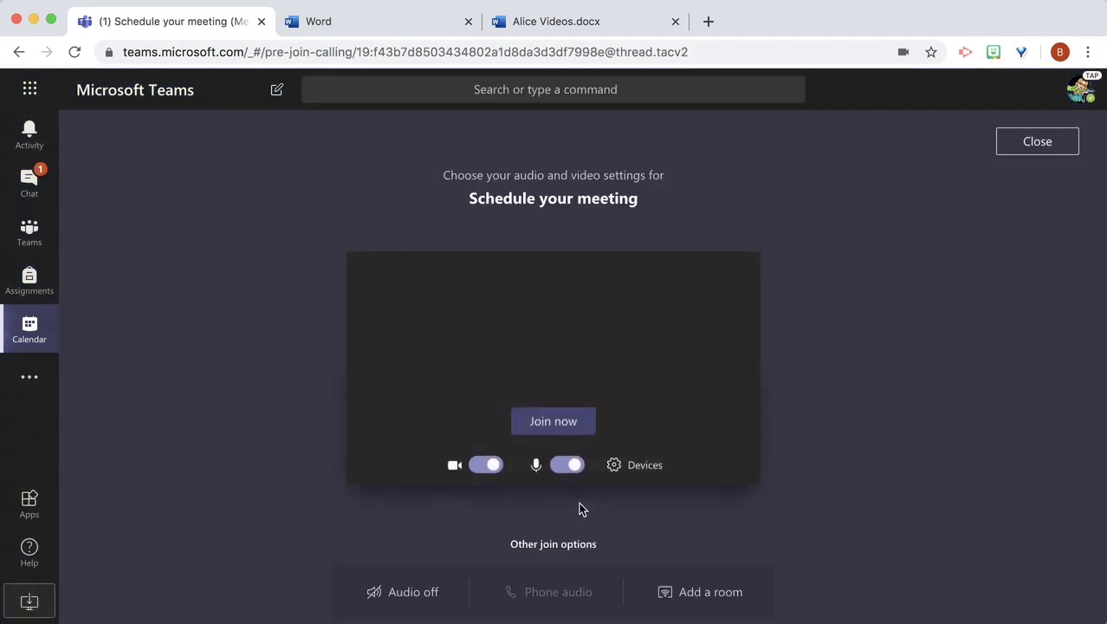
click(544, 416)
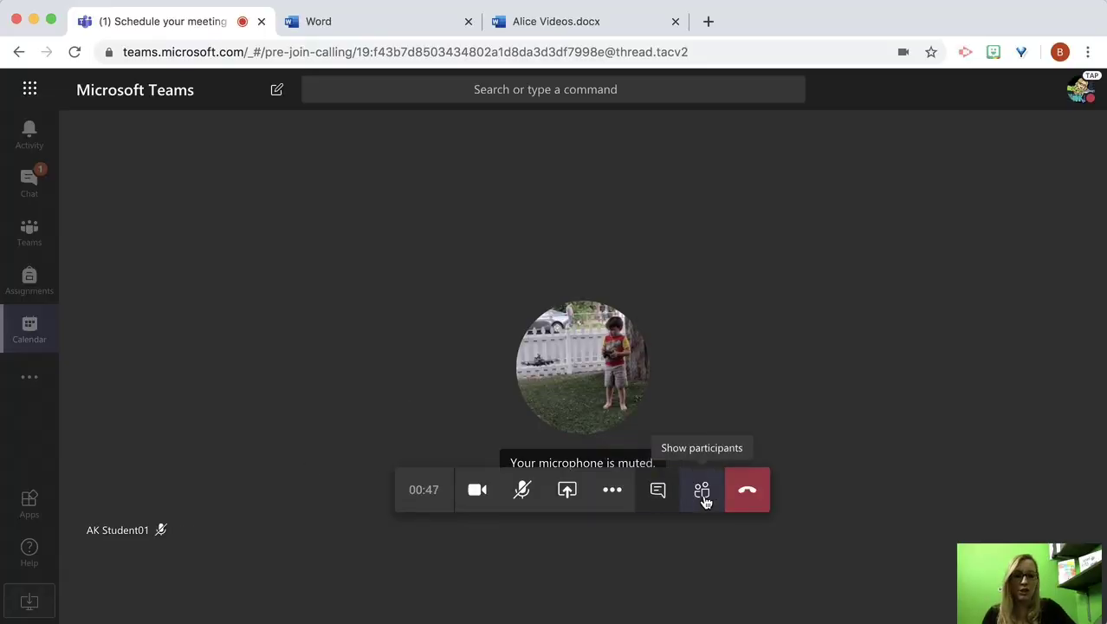
click(702, 491)
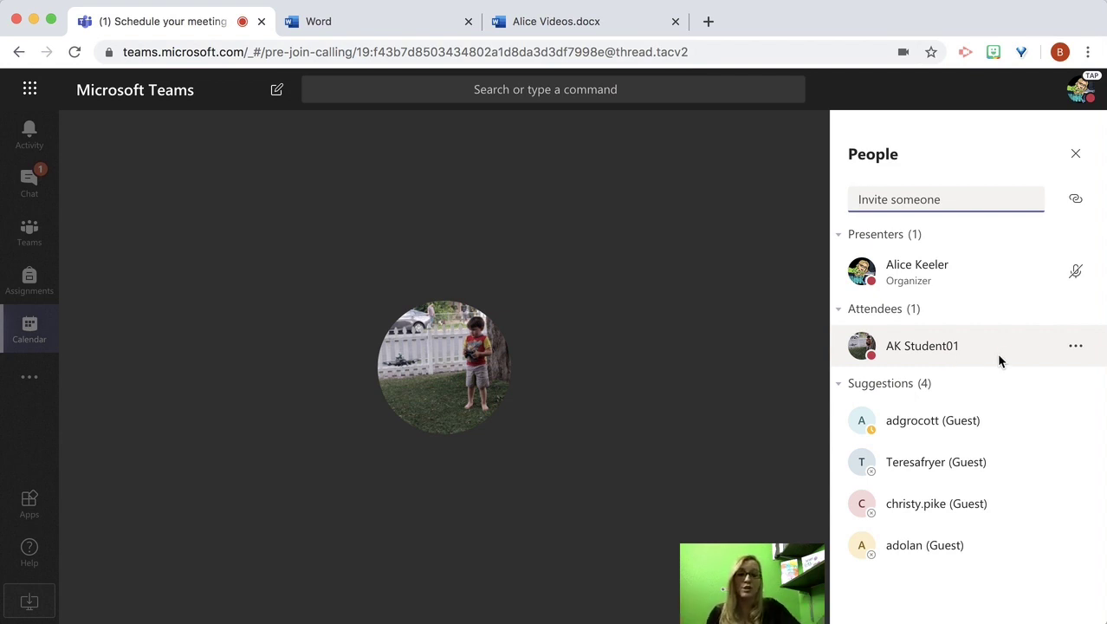
Open the student attendee's options, which offer Make a presenter.
click(1078, 352)
click(1078, 351)
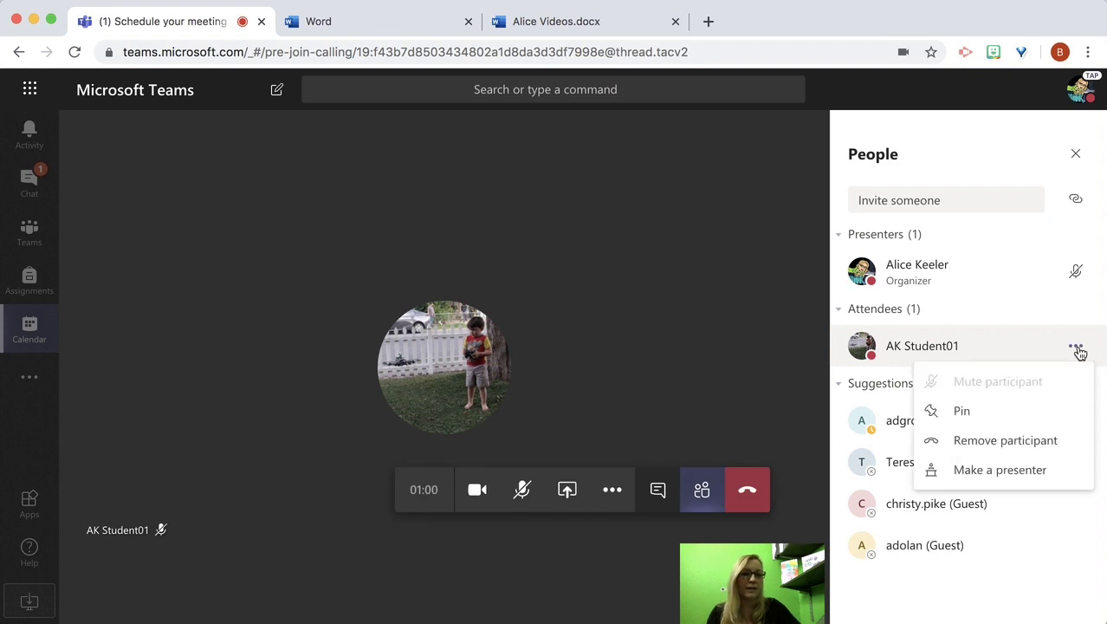